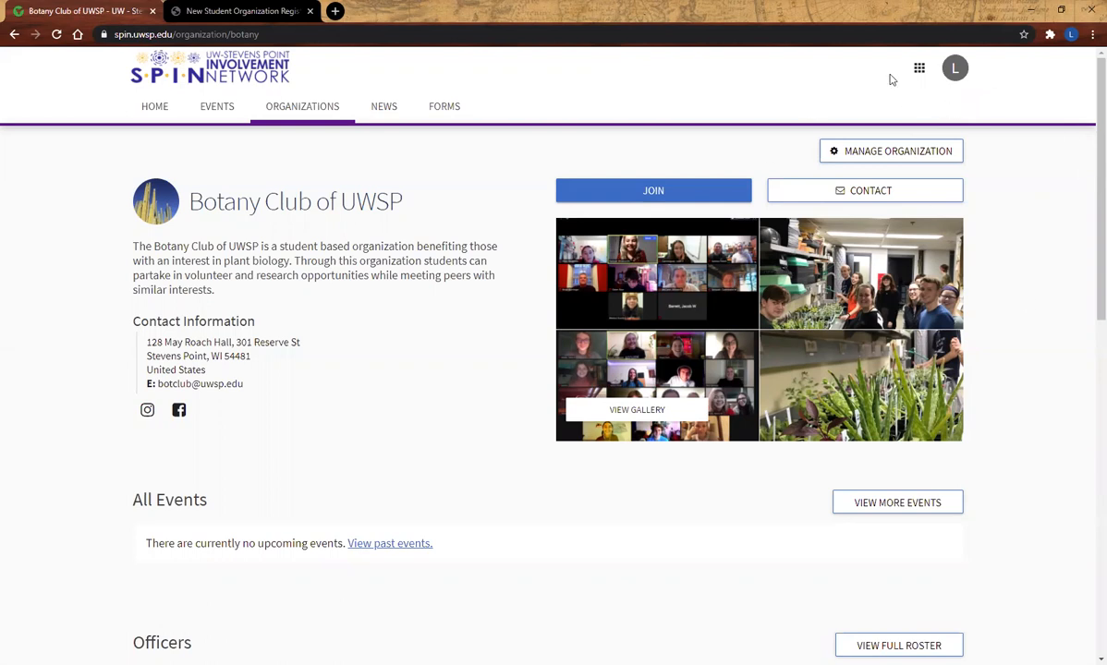
# - Open the Elections tool in the management area of the Botany Club of UWSP
pyautogui.click(887, 152)
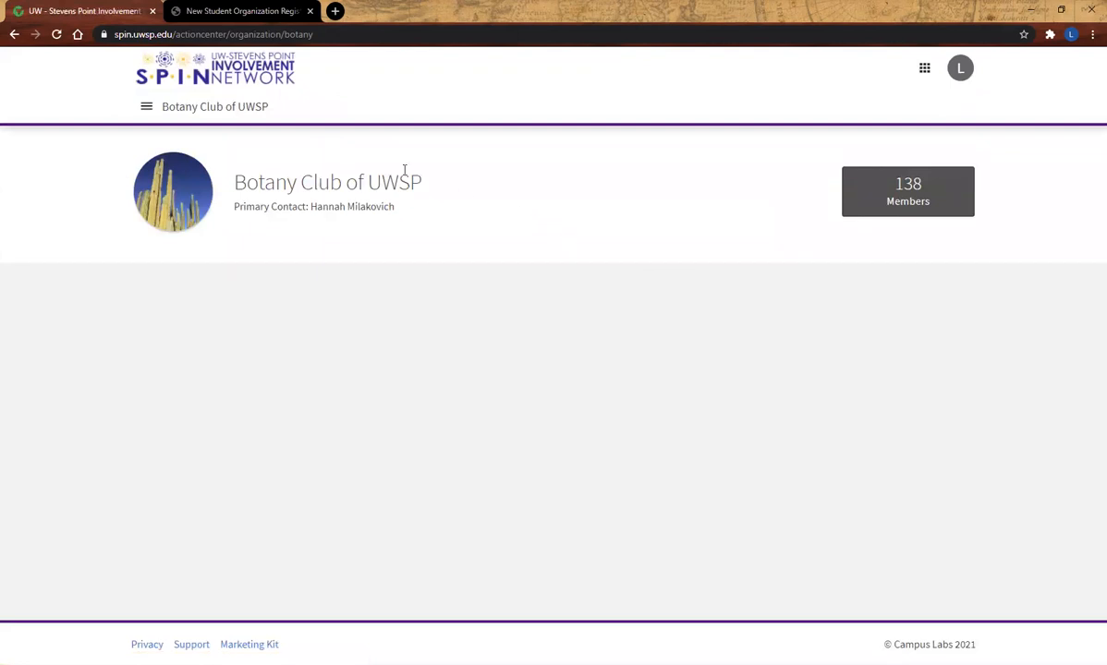
pyautogui.click(145, 107)
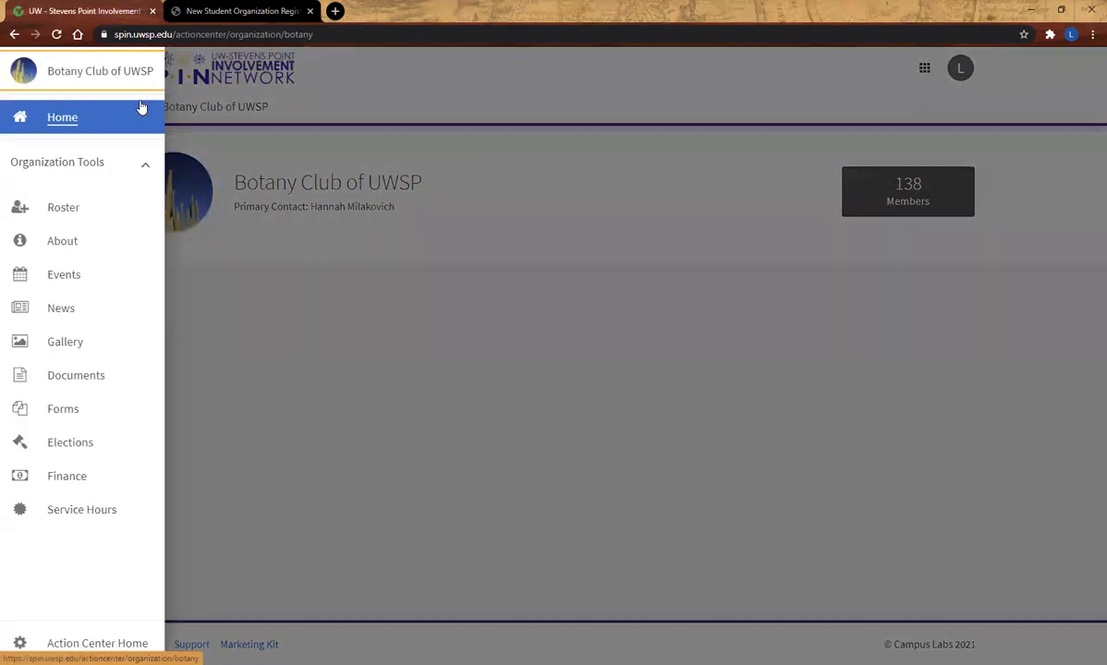
pyautogui.click(66, 449)
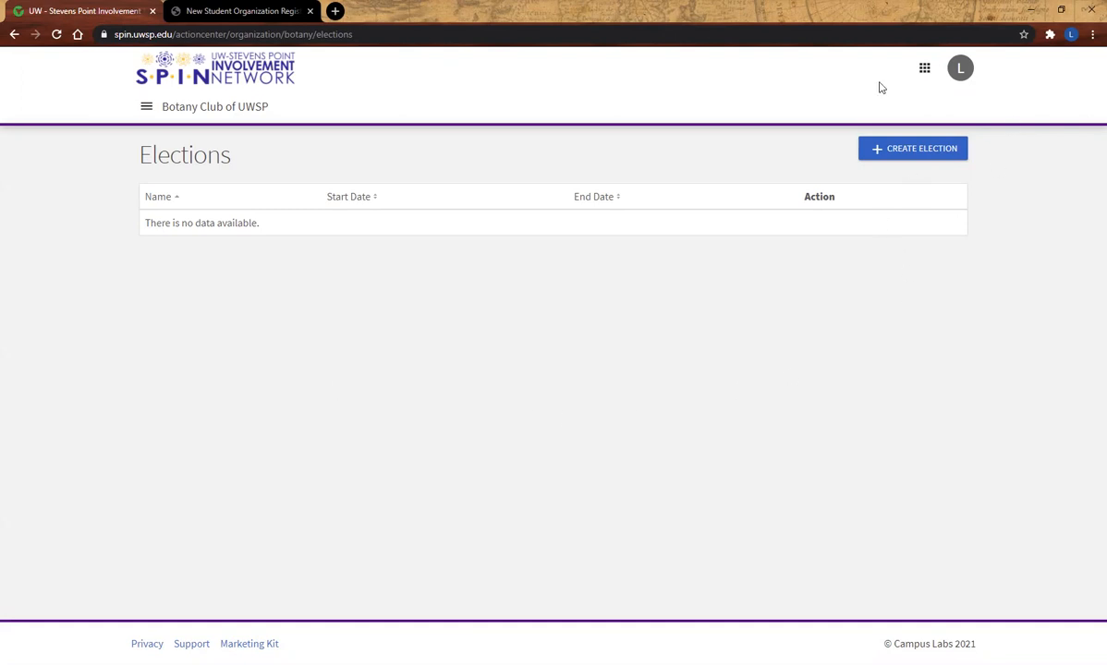
# - Start a new election named "2022 Spring Officer Election" with instructions included, leaving the additional instructions empty
pyautogui.click(903, 156)
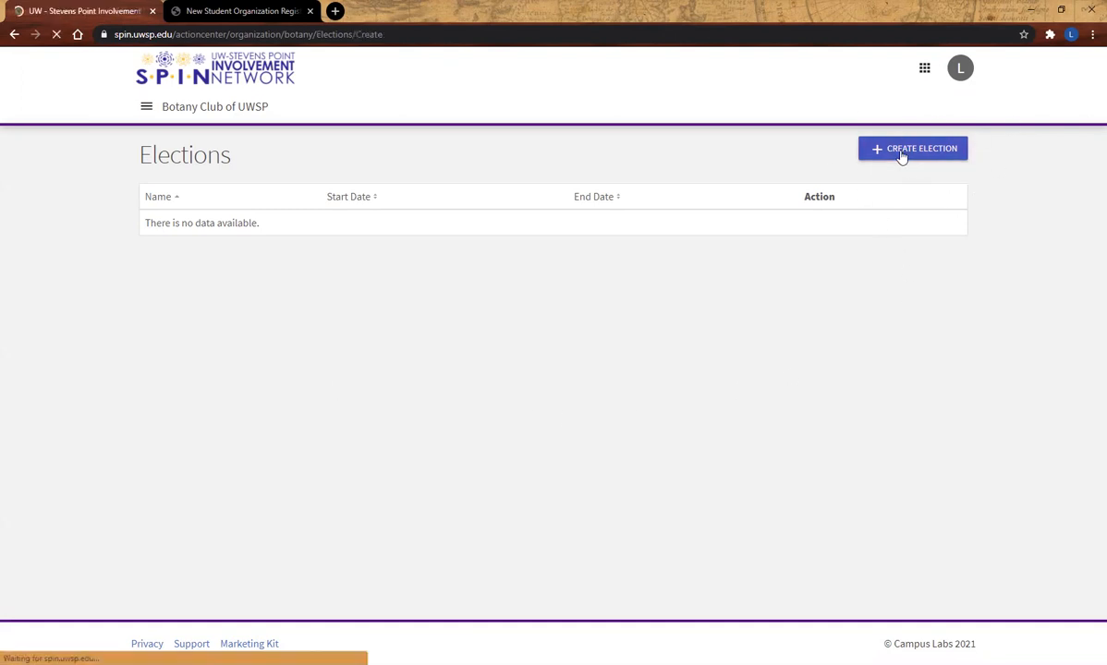
pyautogui.click(286, 220)
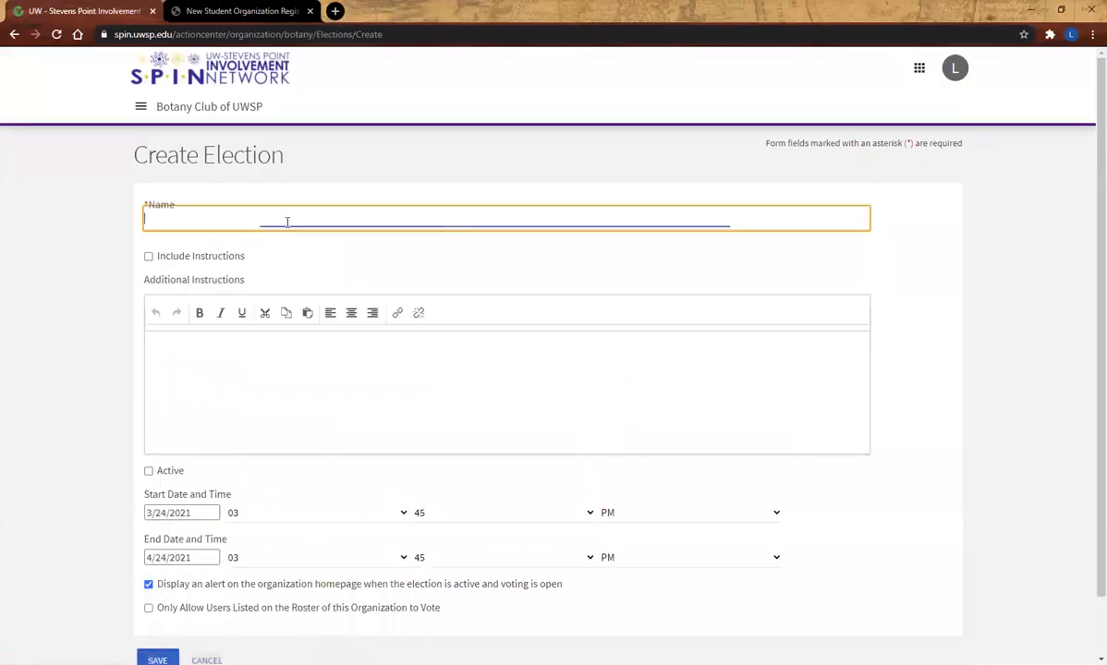
pyautogui.write('2022 ')
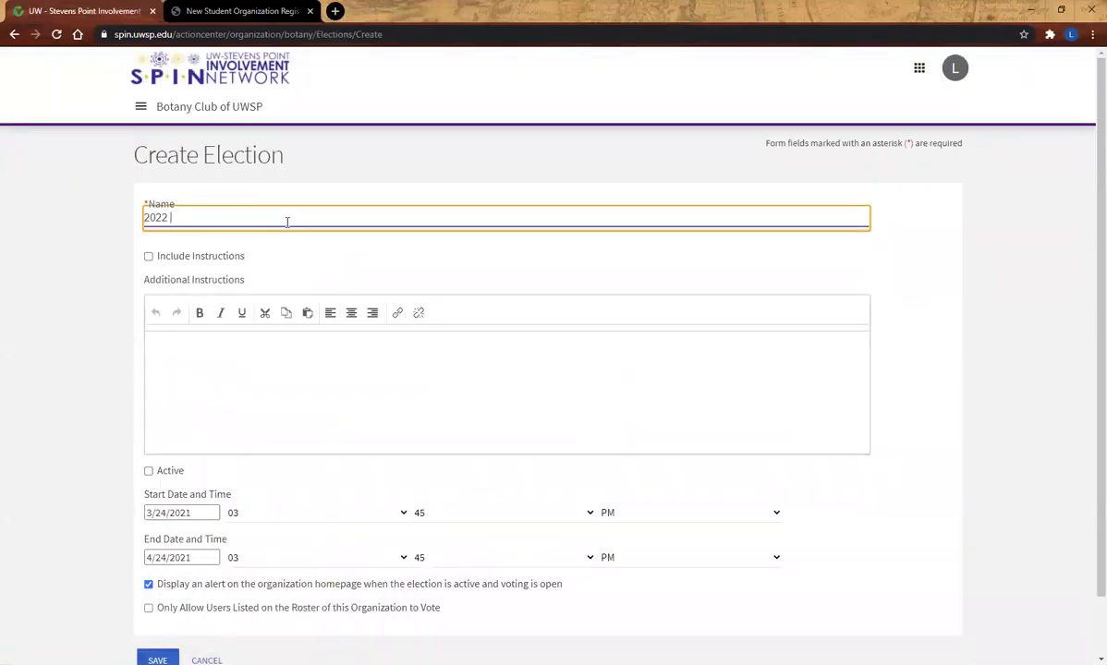
pyautogui.write('Spring Officer Election')
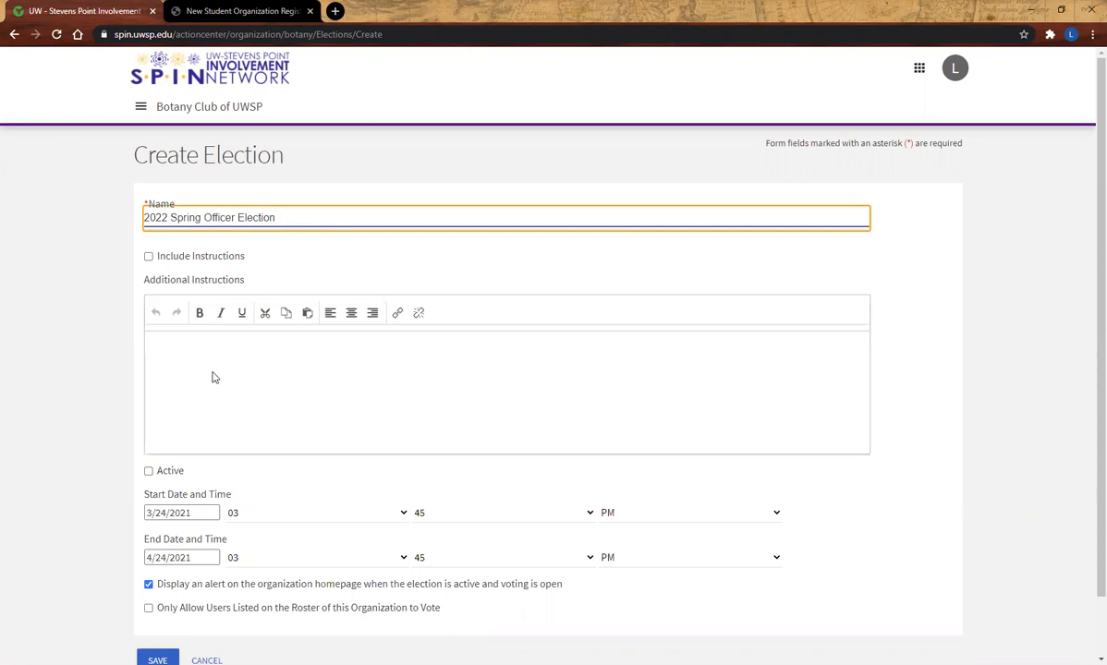
pyautogui.click(148, 256)
pyautogui.click(184, 370)
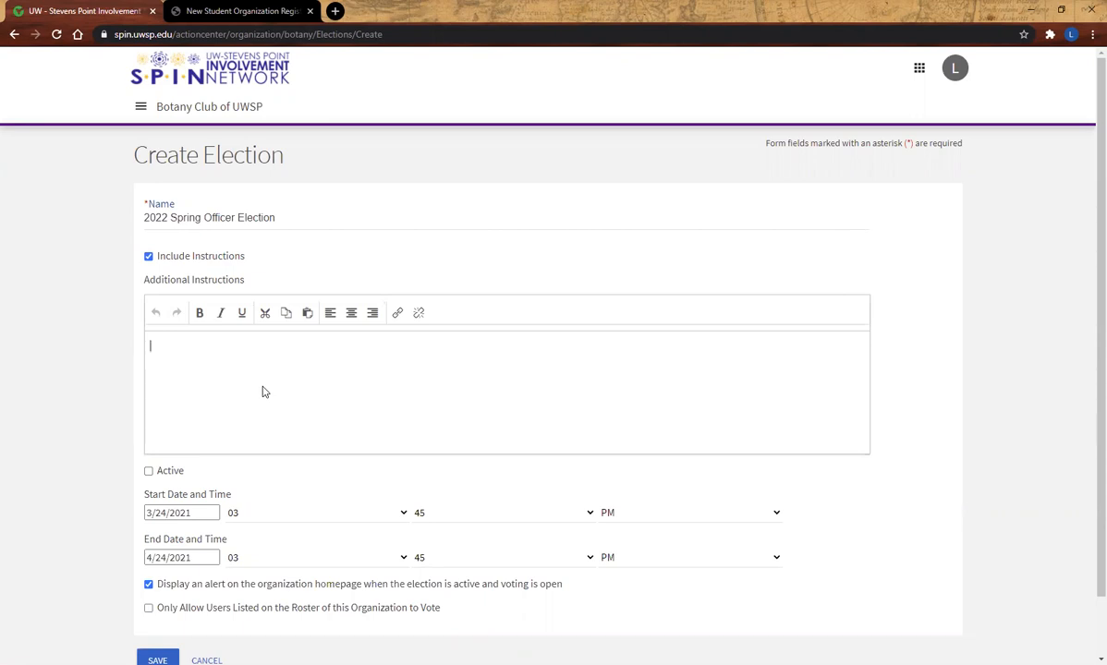
# - Set the election's start date to 04/15/2021 and its end date to 04/19/2021
pyautogui.scroll(-1, 262, 392)
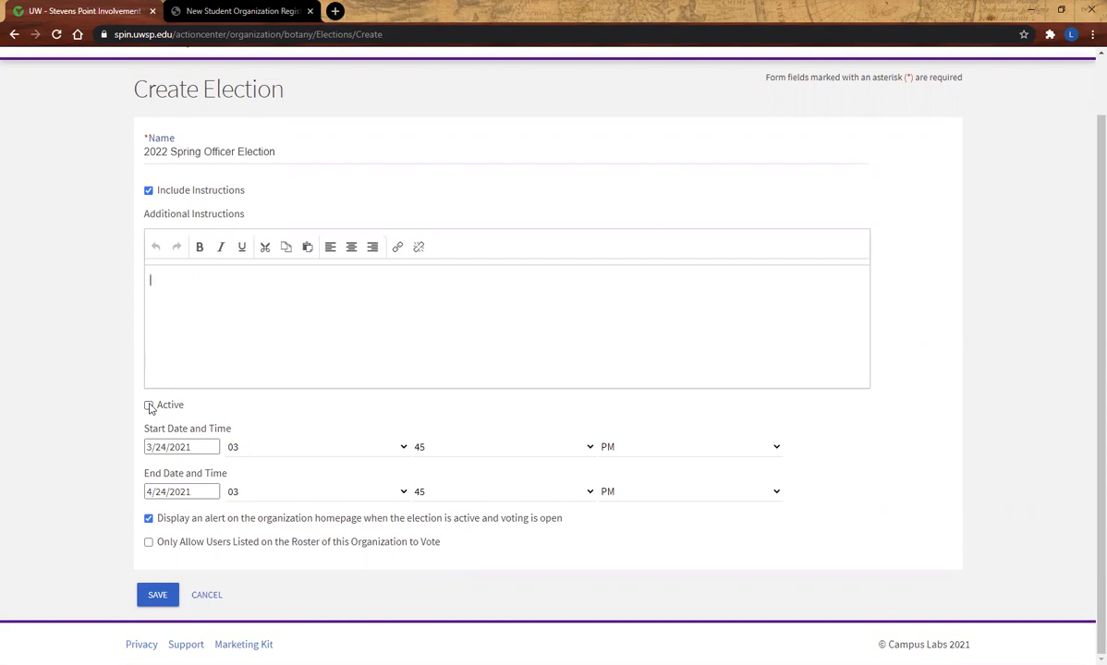
pyautogui.click(189, 447)
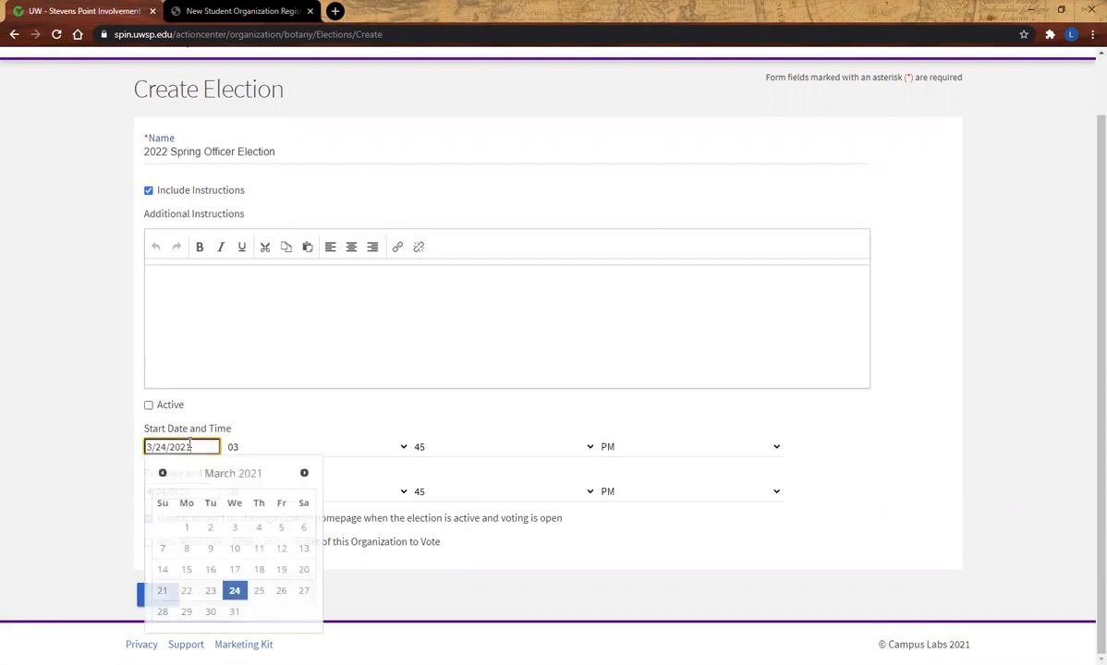
pyautogui.click(304, 473)
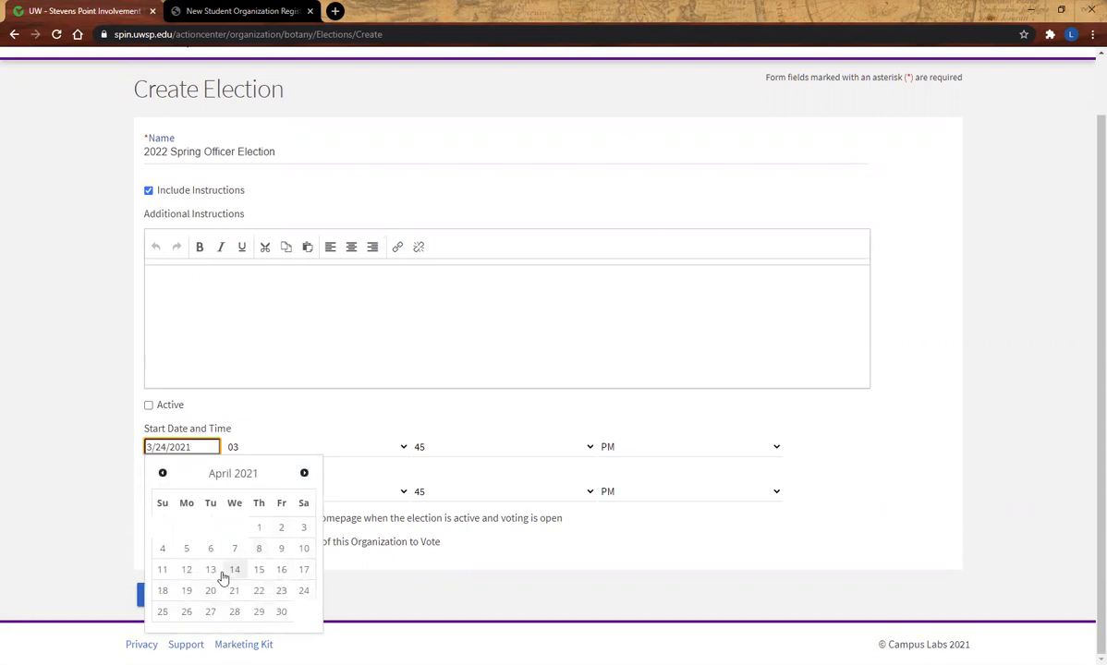
pyautogui.click(258, 570)
pyautogui.click(188, 491)
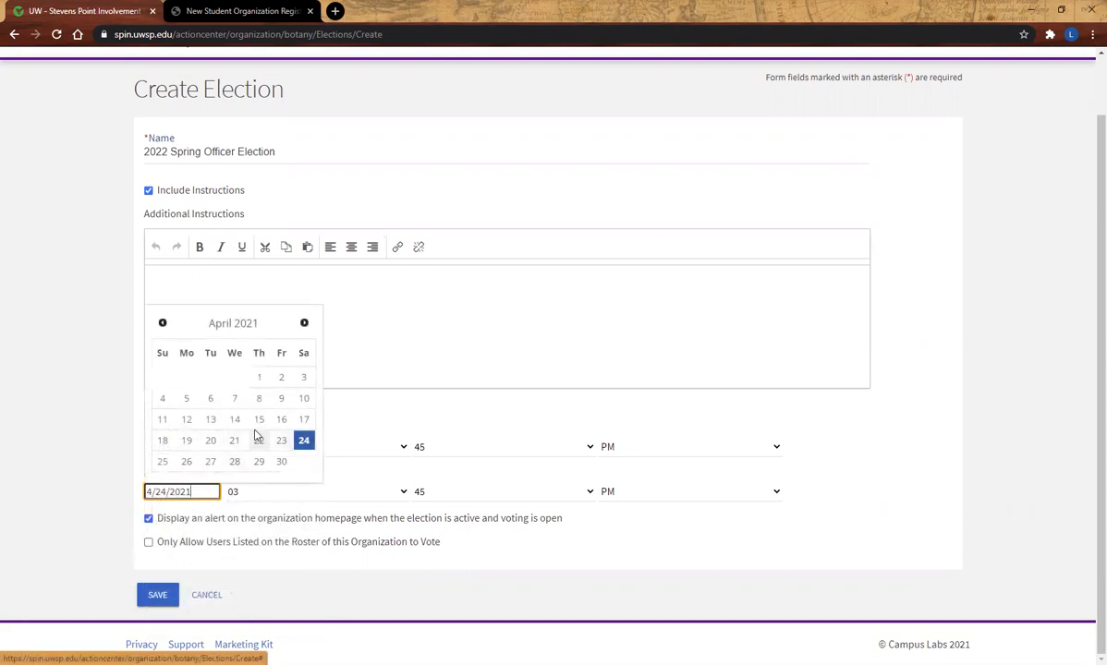
pyautogui.click(187, 440)
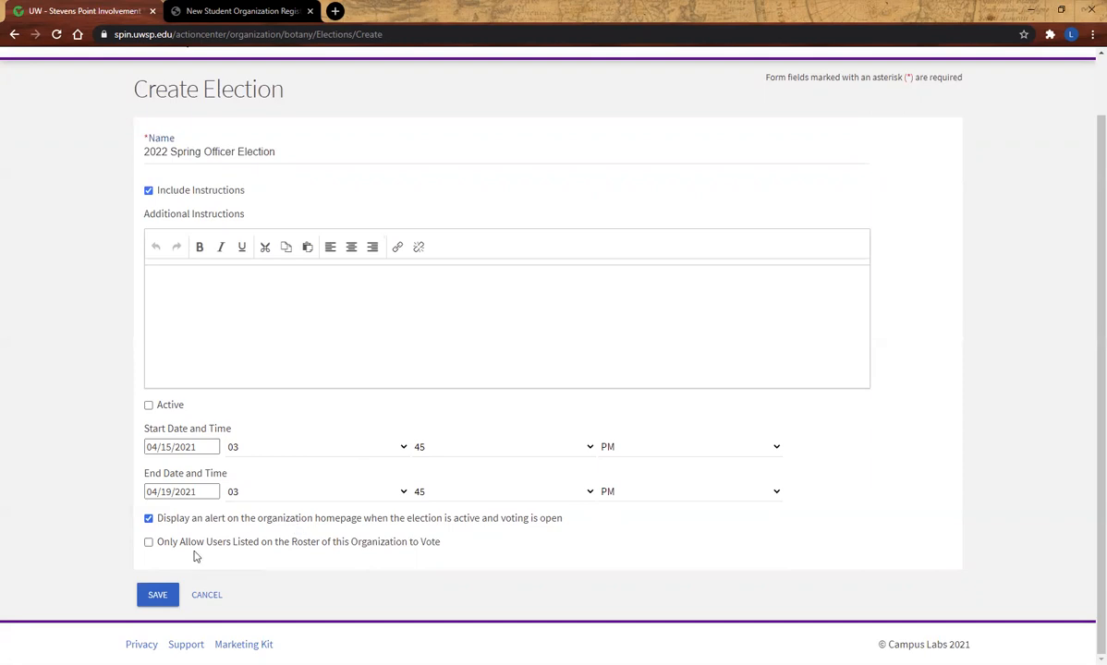
# - Restrict voting to users on the organization's roster, turn off the homepage alert, and save the election
pyautogui.click(149, 544)
pyautogui.click(148, 518)
pyautogui.click(158, 596)
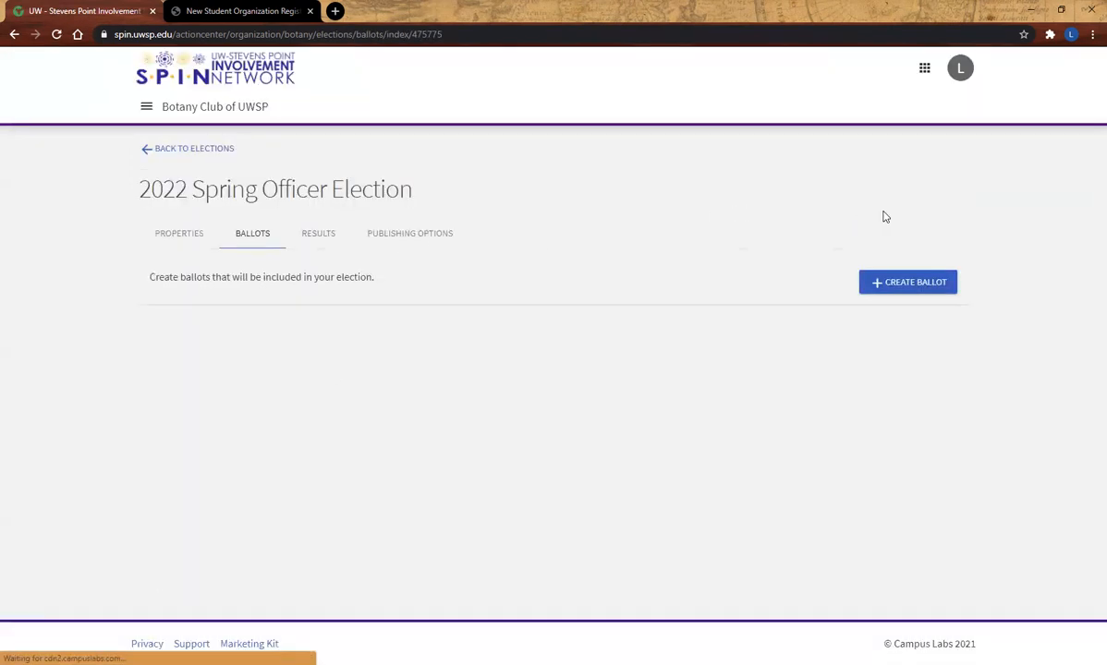
# - Create a ballot named "Spring Election" with General Access enabled and save it
pyautogui.click(902, 293)
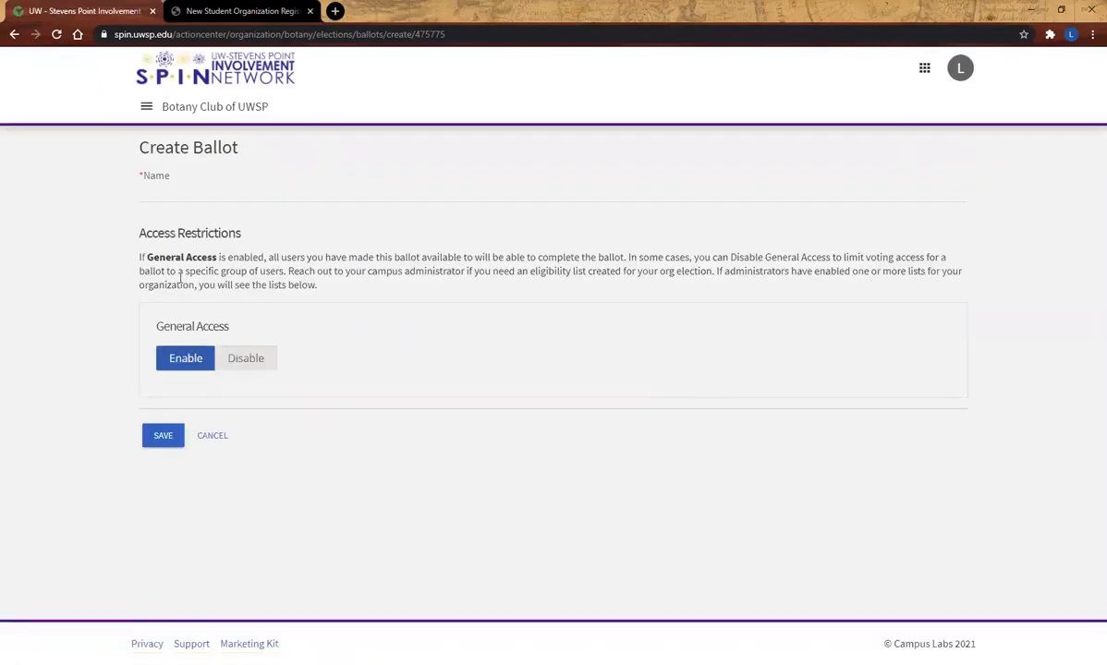
pyautogui.click(220, 365)
pyautogui.click(167, 477)
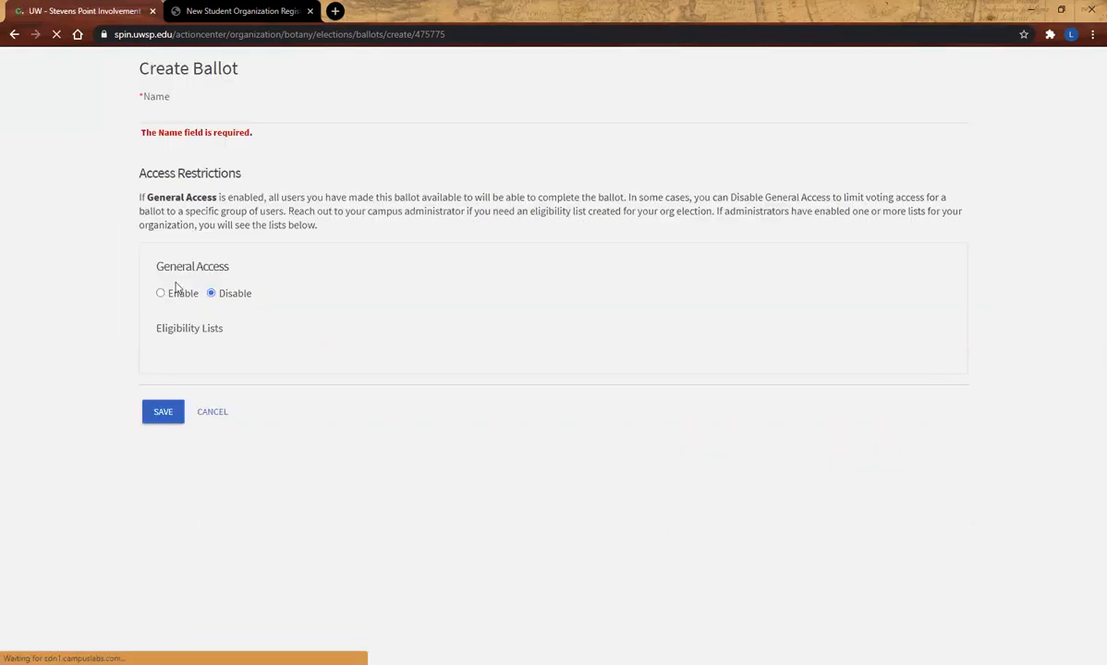
pyautogui.click(159, 188)
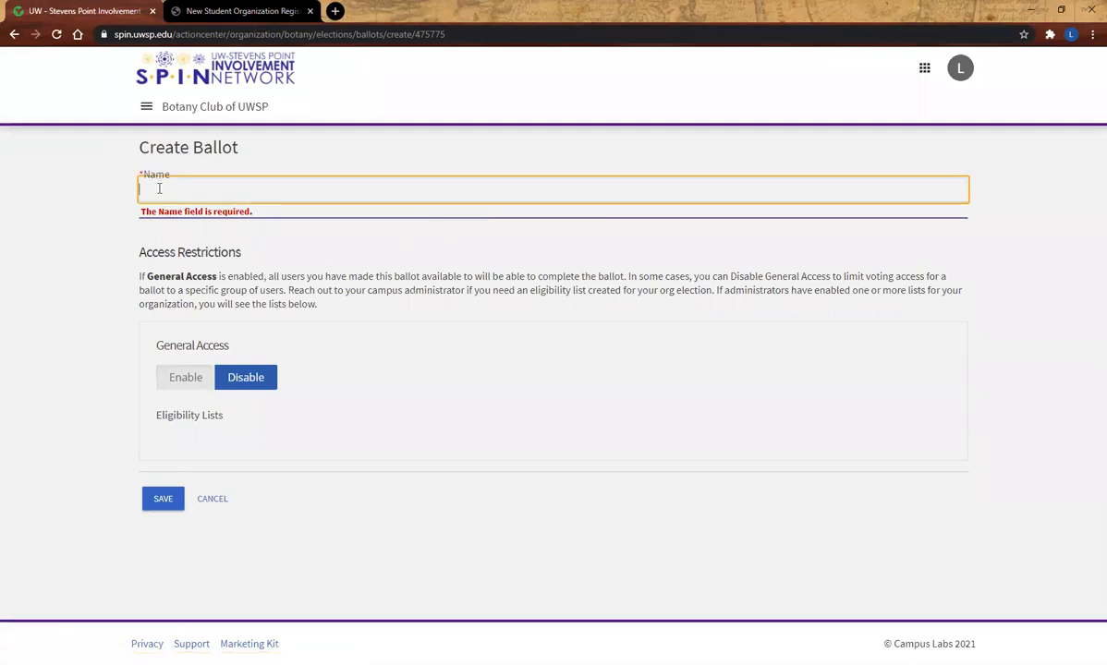
pyautogui.write('Spring Election')
pyautogui.click(189, 381)
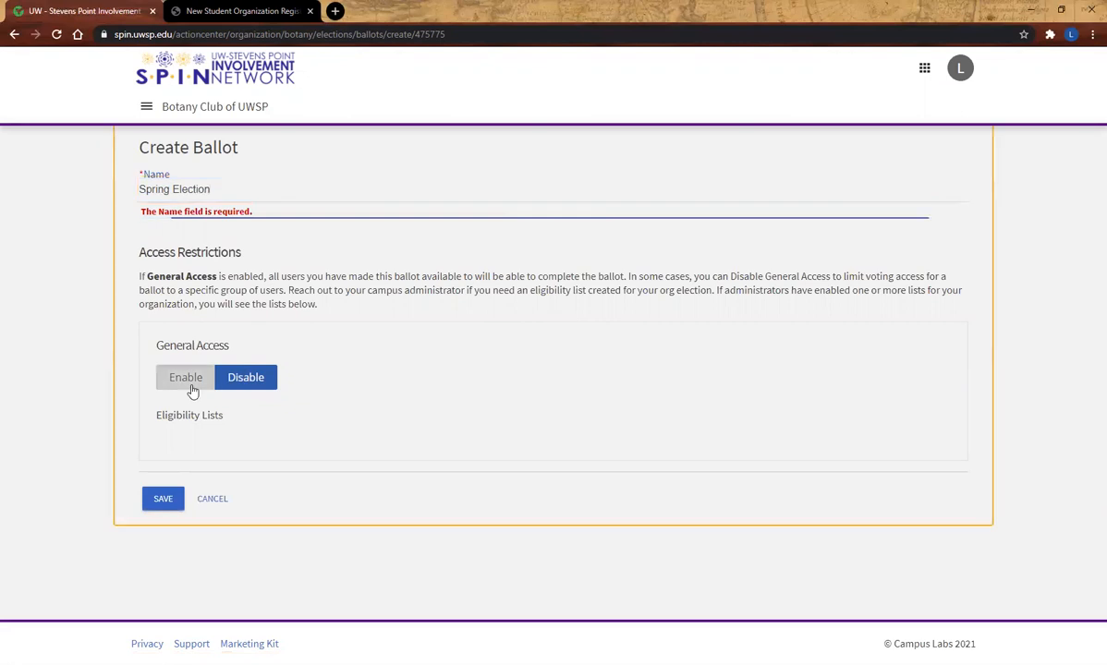
pyautogui.click(163, 456)
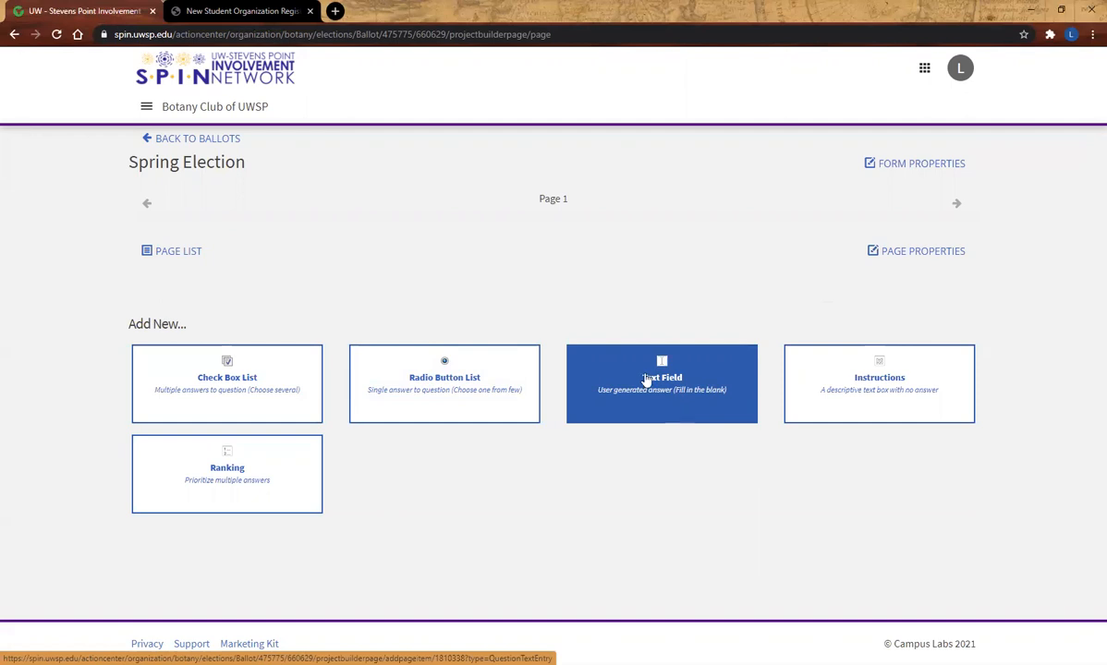
# - Leave the ballot builder and view the Spring Election ballot's details in the election results
pyautogui.click(171, 139)
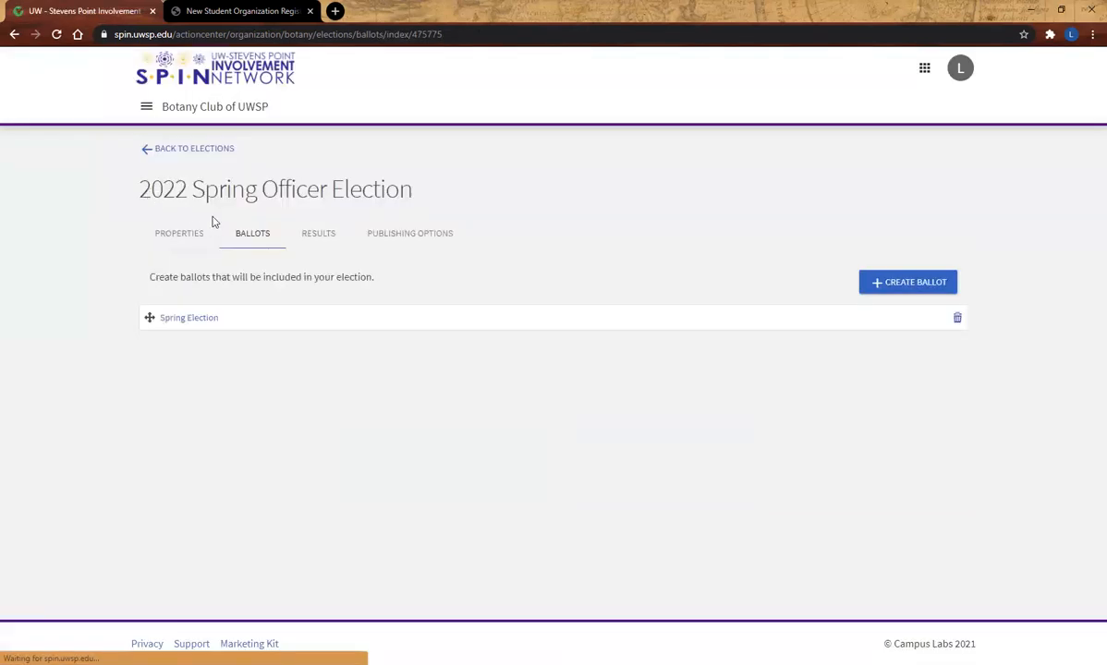
pyautogui.click(314, 245)
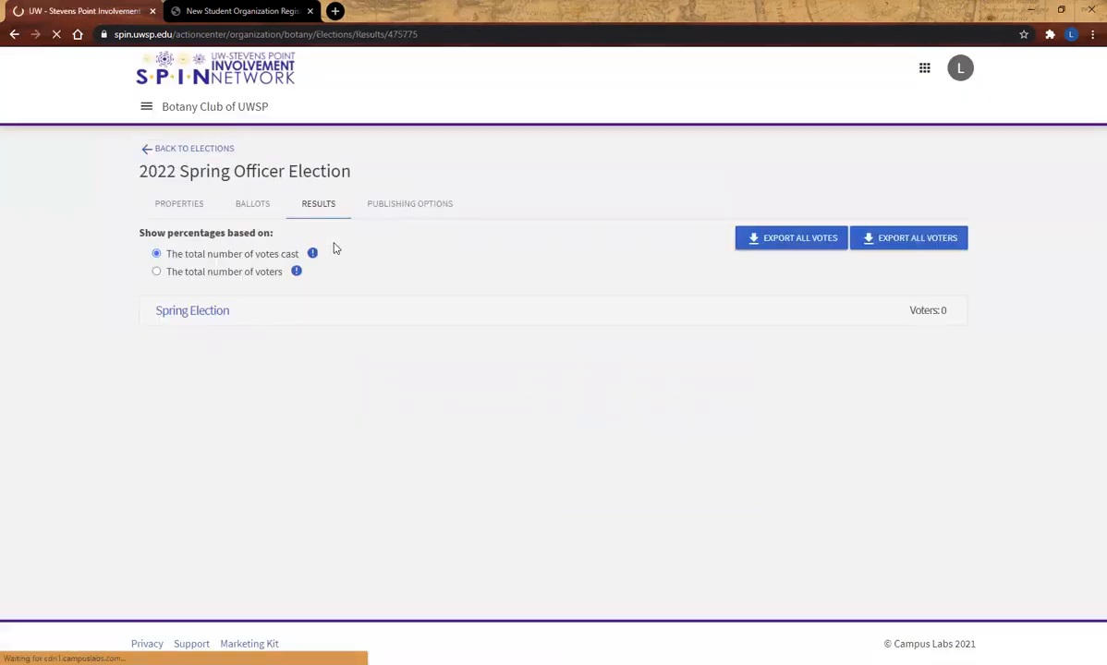
pyautogui.click(271, 322)
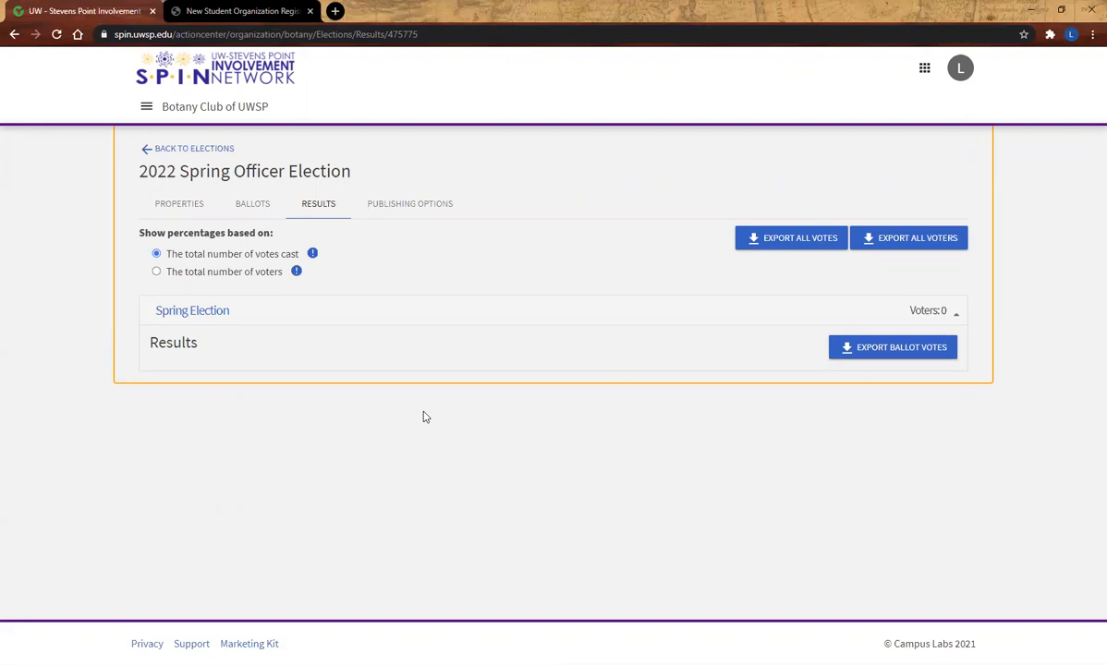
# - Open the election's publishing options and select the whole Election Link URL
pyautogui.click(412, 207)
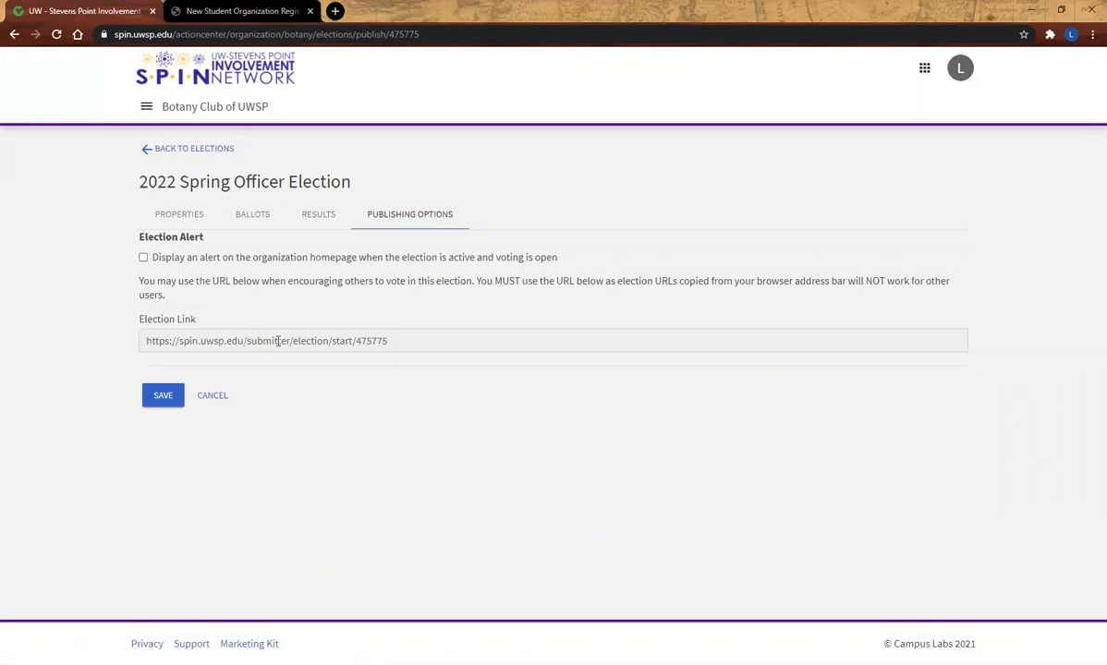
pyautogui.click(277, 341)
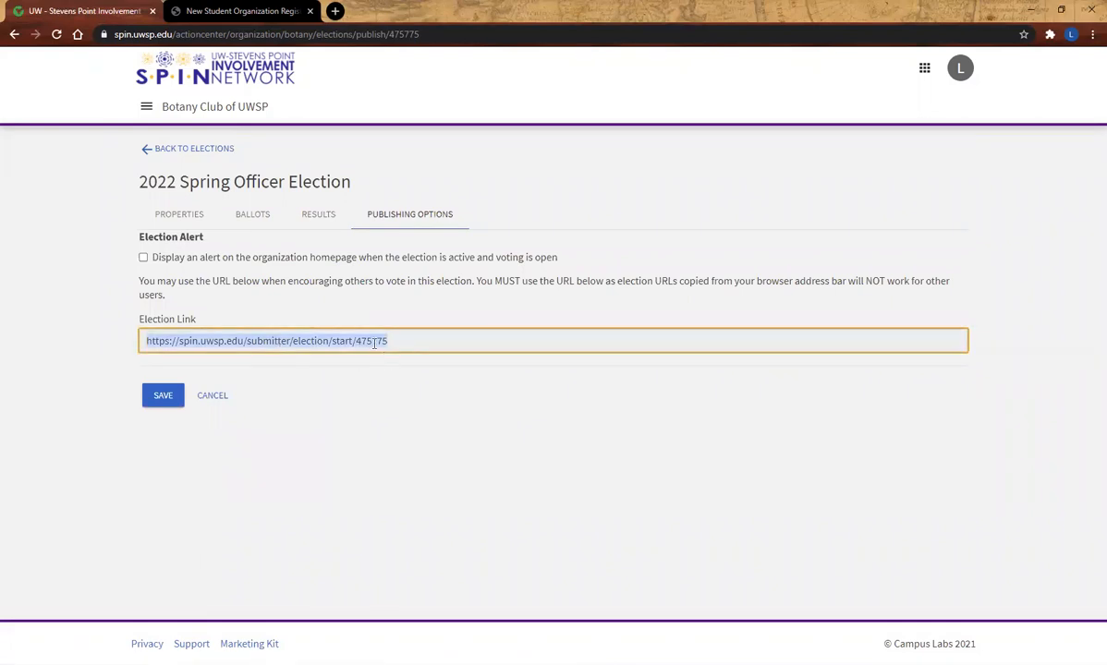